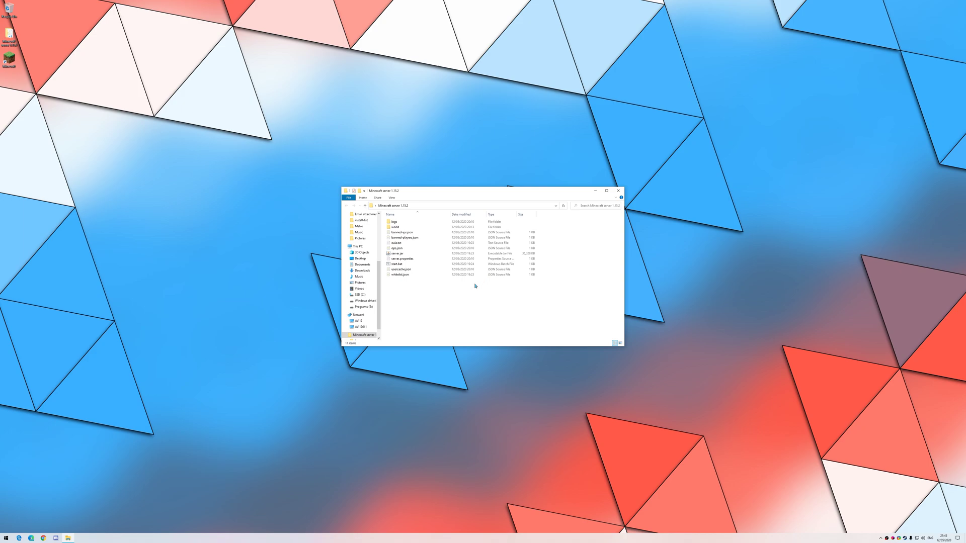
Open Chrome on the vpn.net Hamachi site and scroll down the download page.
left_click(45, 537)
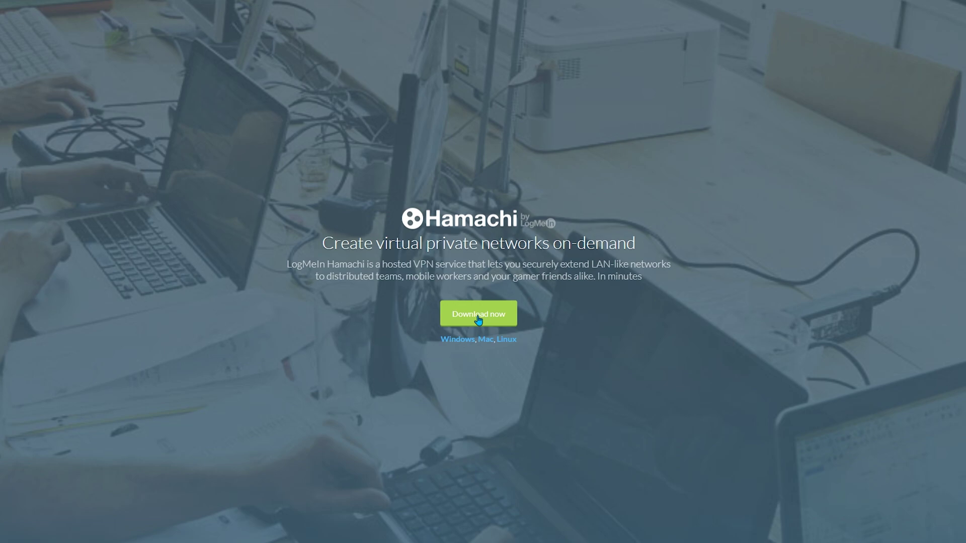
scroll(478, 317, "down", 1)
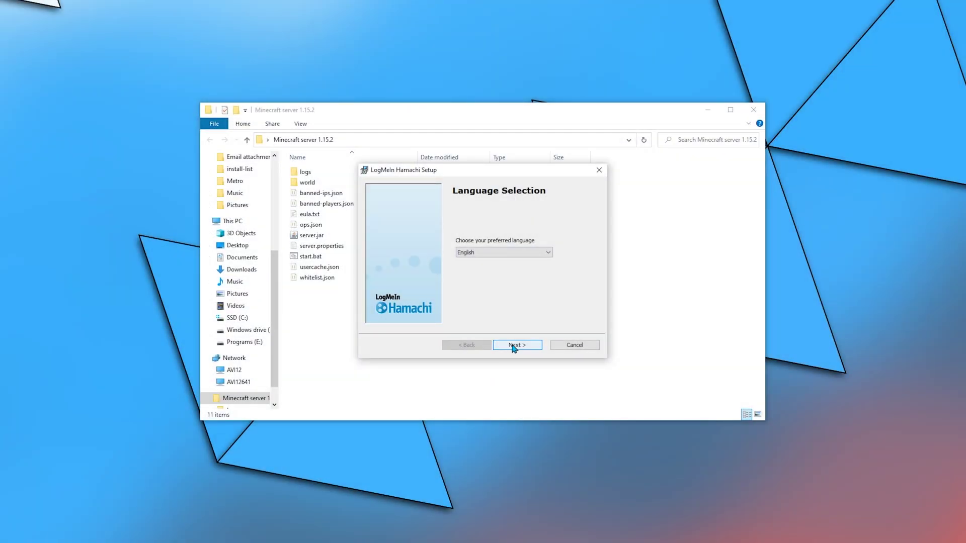
Go through the Hamachi setup wizard in English and finish with Launch Hamachi checked.
left_click(514, 347)
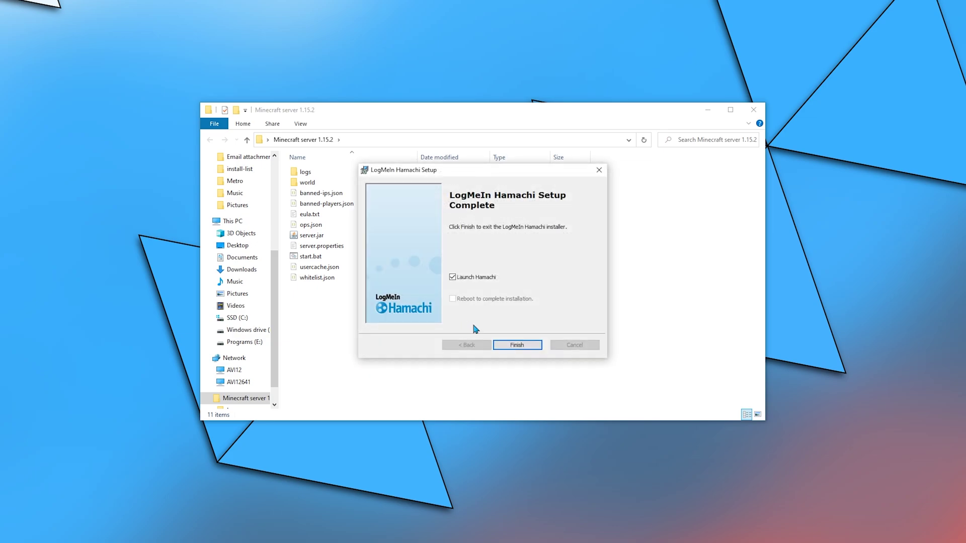
left_click(516, 346)
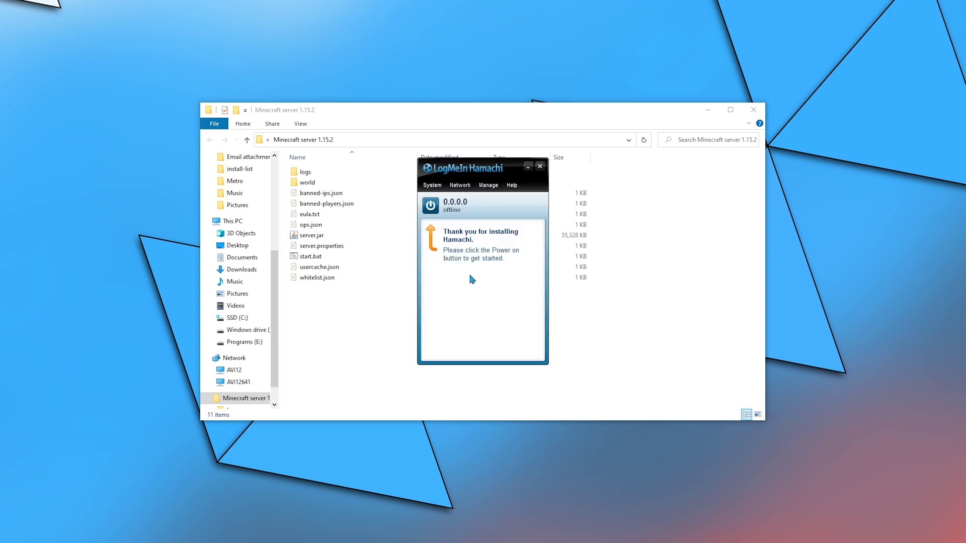
Power on Hamachi and sign in with the LogMeIn account e-mail, password and security code.
left_click(432, 210)
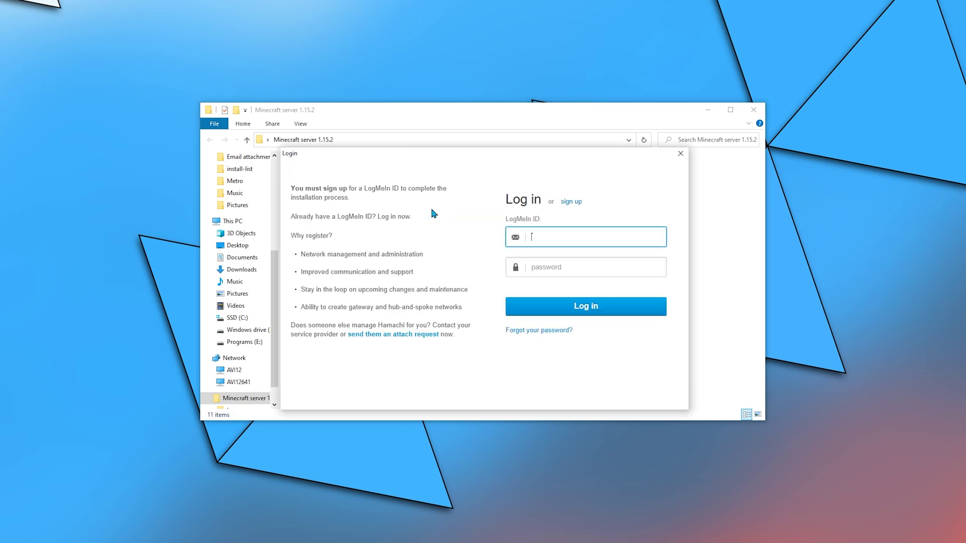
key("Tab")
key("Return")
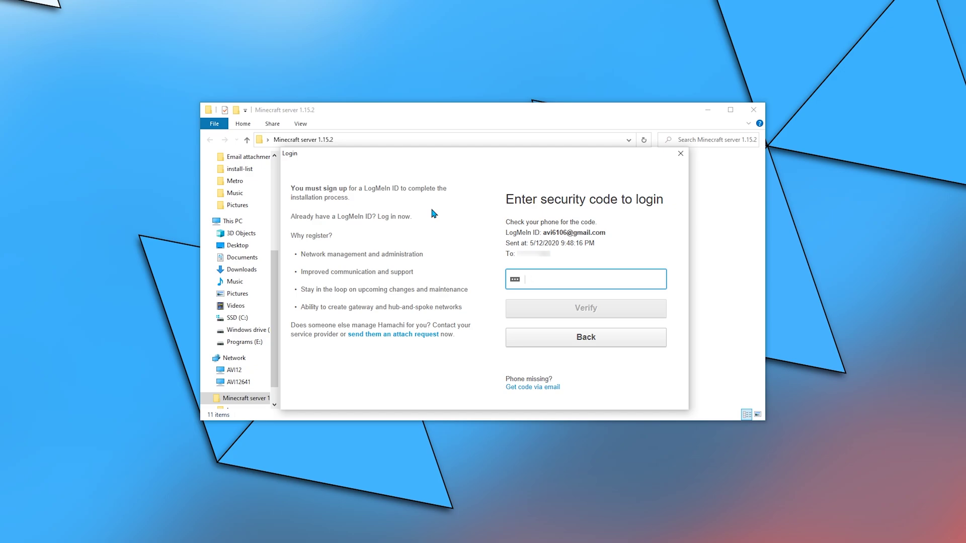
type("123456")
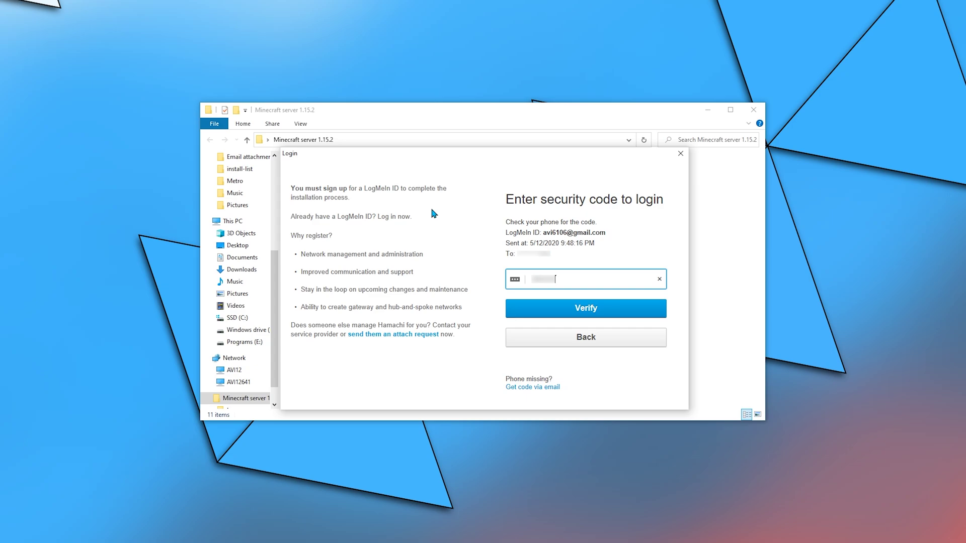
key("Return")
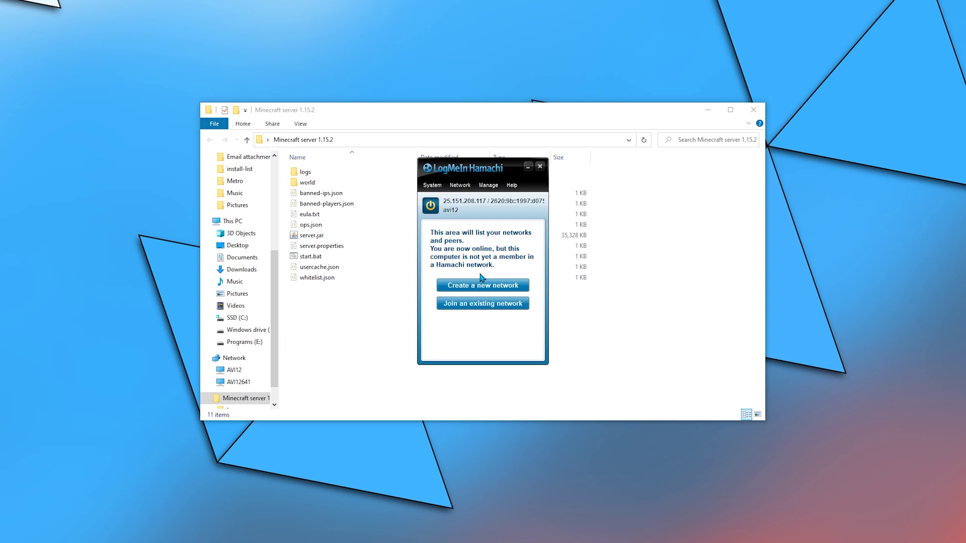
Create the 'Minecraft Hamachi server tutorial' network with its Network ID and password.
left_click(482, 285)
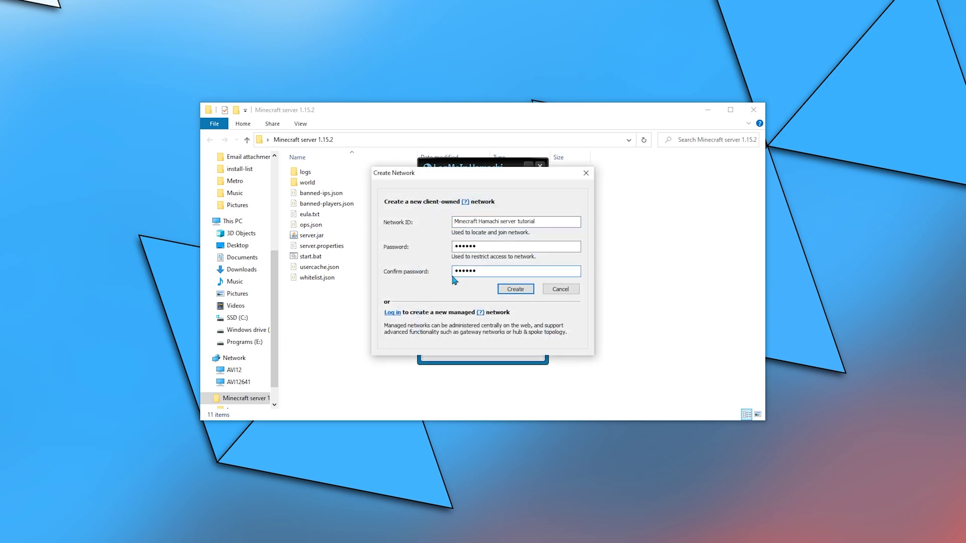
left_click(514, 289)
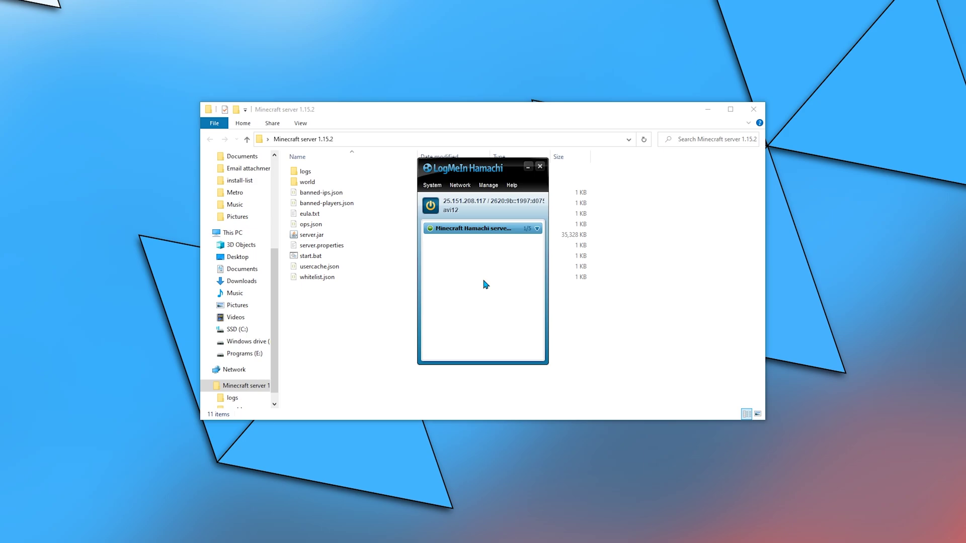
Copy this computer's Hamachi IPv4 address 25.151.208.117.
right_click(458, 203)
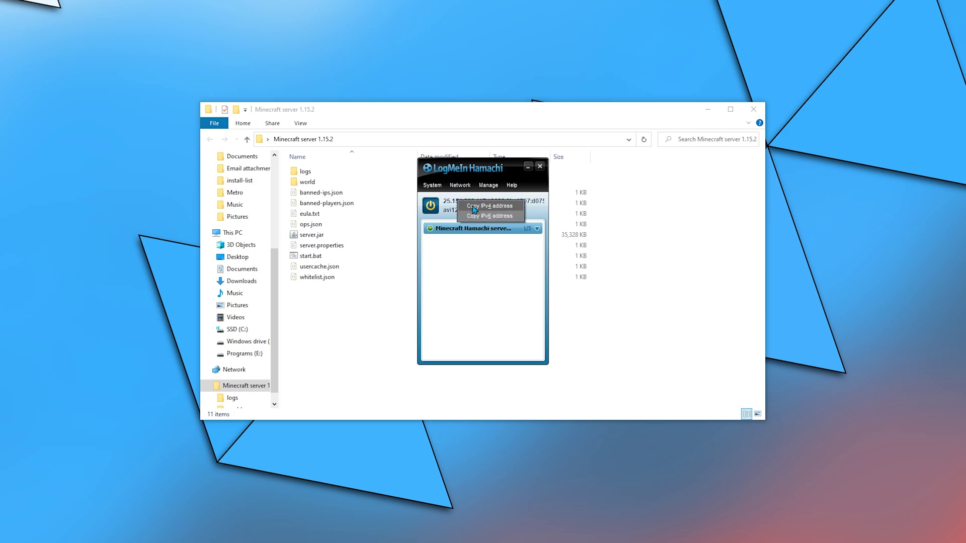
left_click(474, 206)
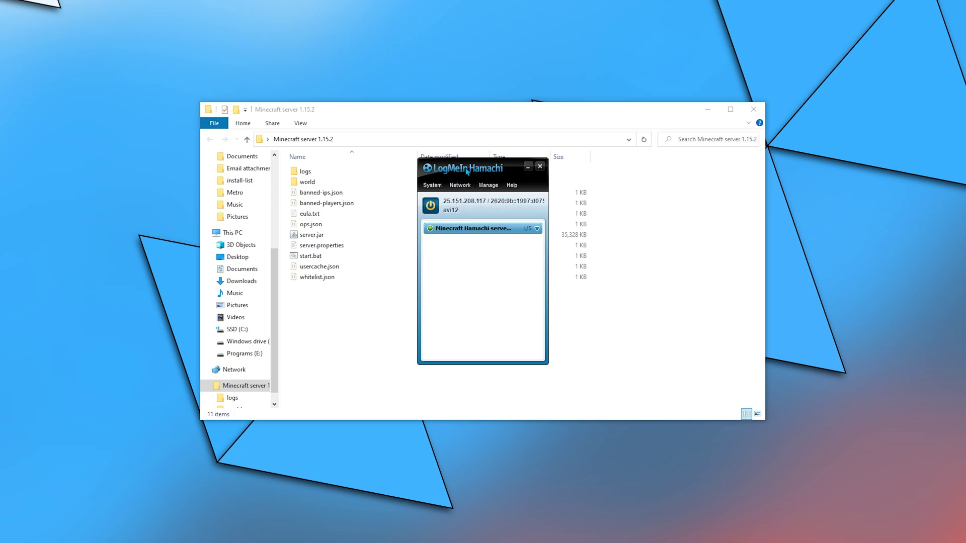
left_click_drag(471, 169, 476, 87)
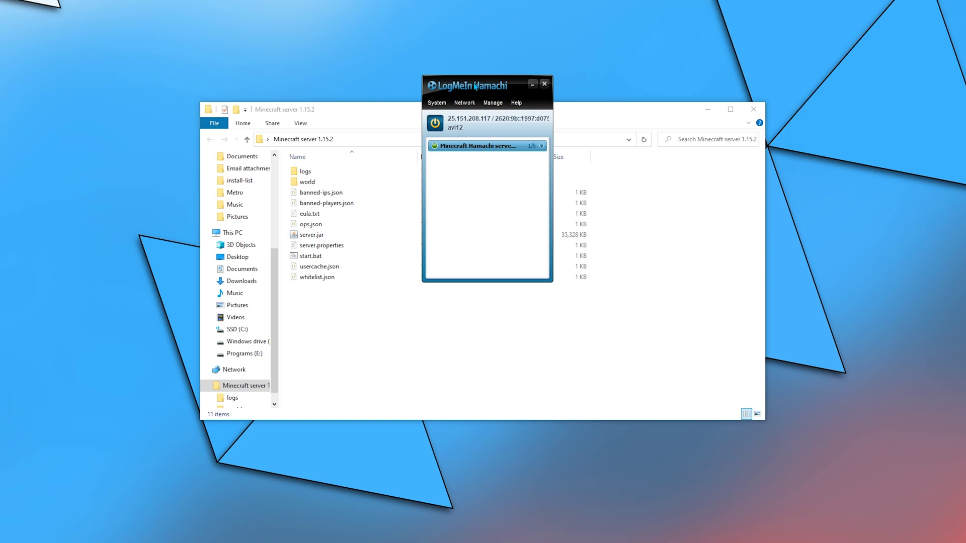
Open server.properties from the server folder in Visual Studio Code.
left_click(358, 247)
right_click(358, 247)
left_click(393, 274)
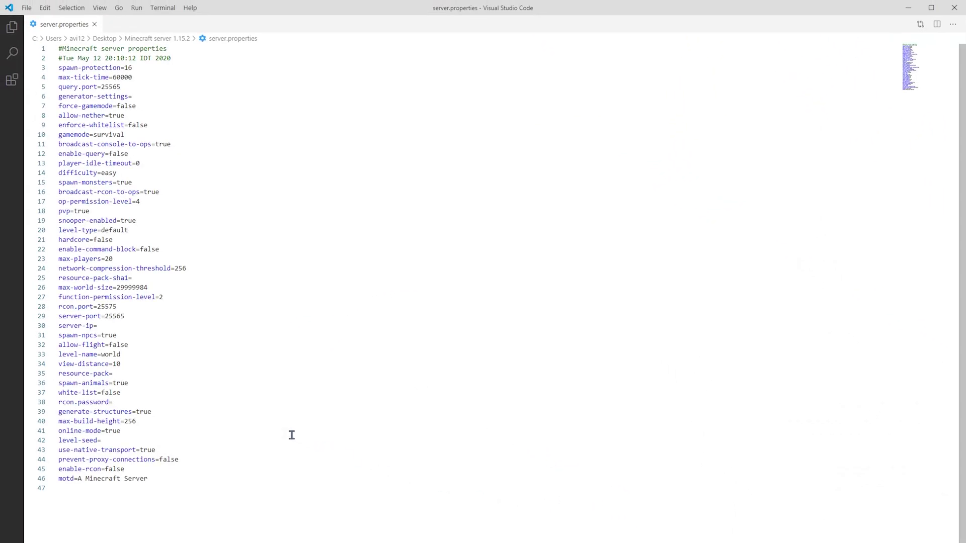
Paste 25.151.208.117 after server-ip= in server.properties, save it and close VS Code.
right_click(190, 327)
left_click(224, 391)
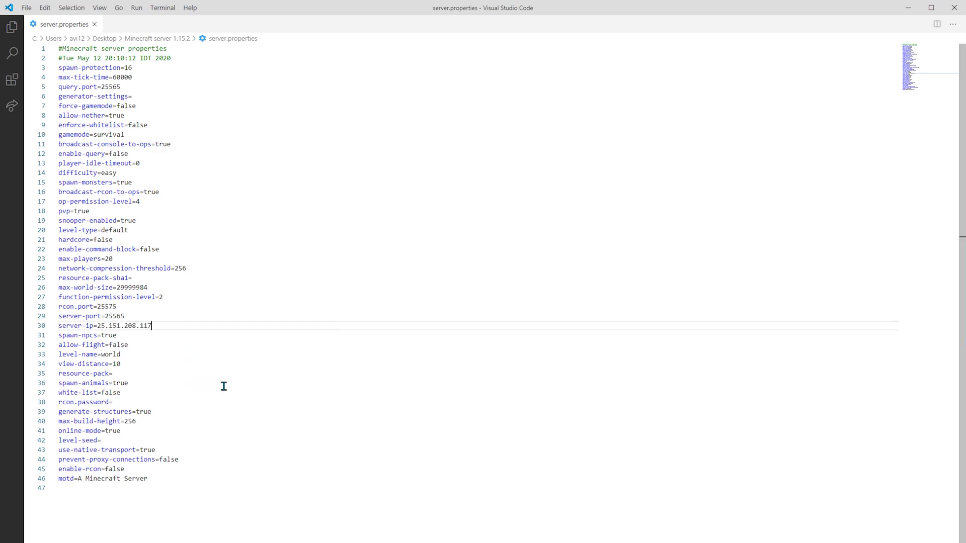
left_click(26, 8)
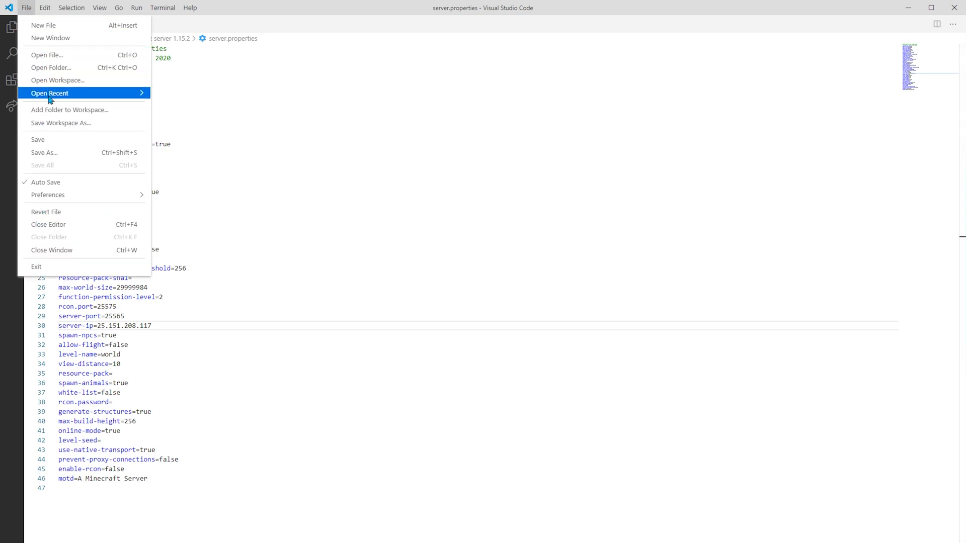
left_click(54, 140)
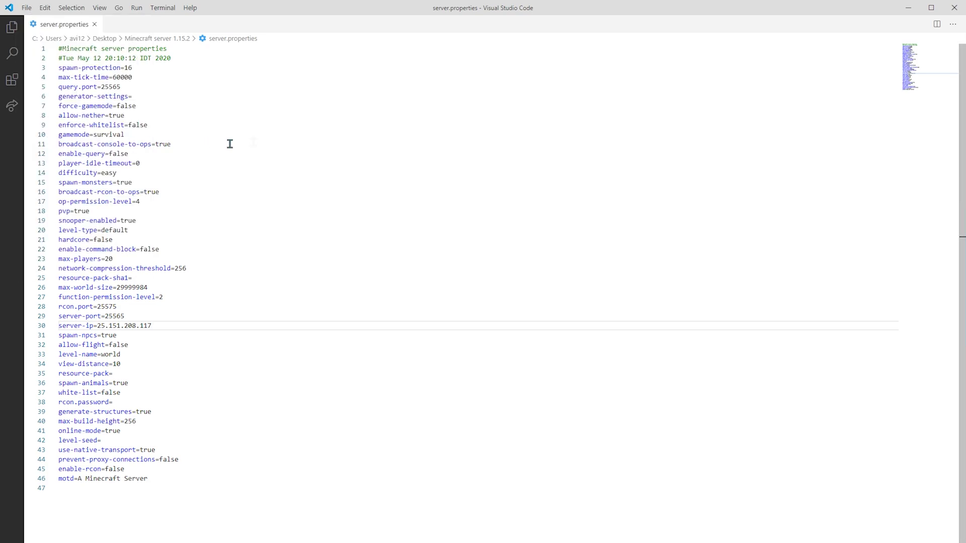
left_click(953, 9)
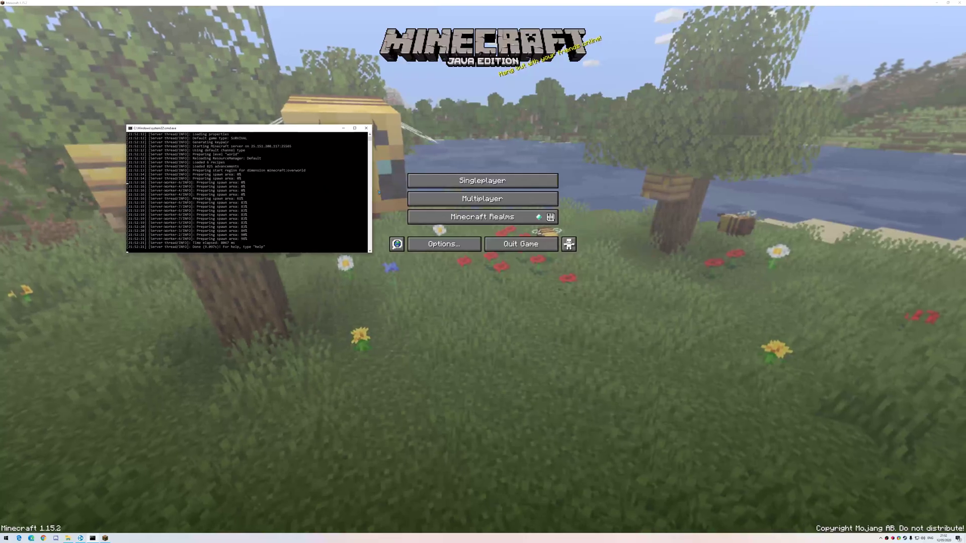
Delete the Localhost entry from Minecraft's multiplayer server list.
left_click(439, 202)
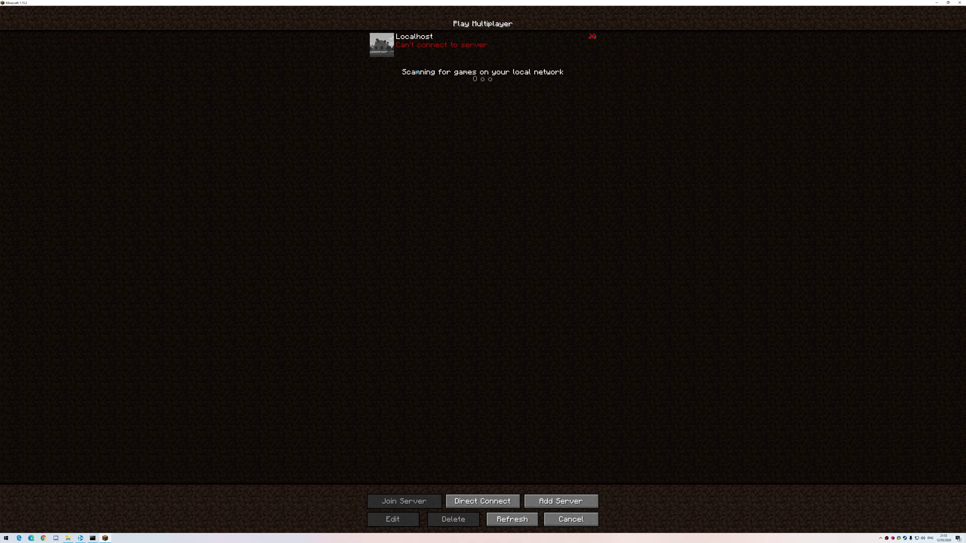
left_click(420, 51)
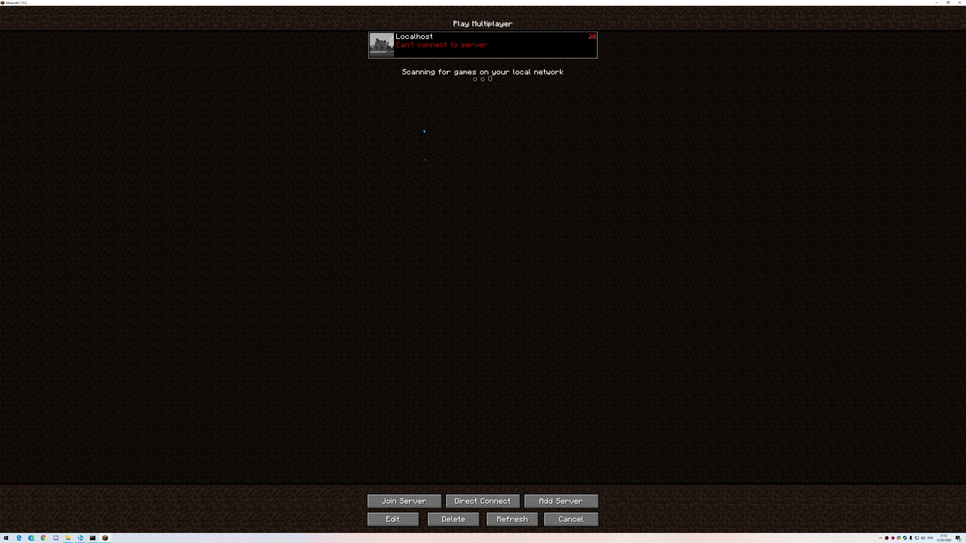
left_click(450, 520)
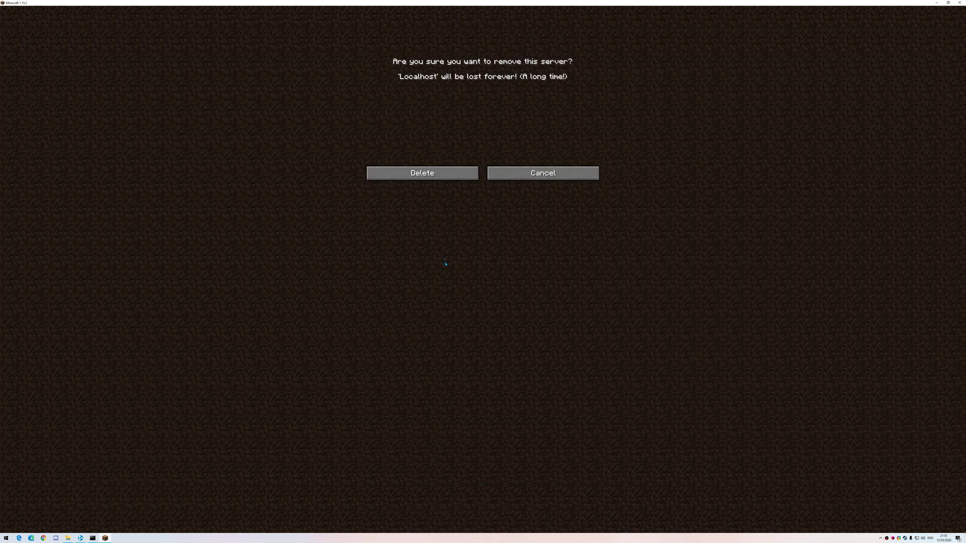
left_click(437, 176)
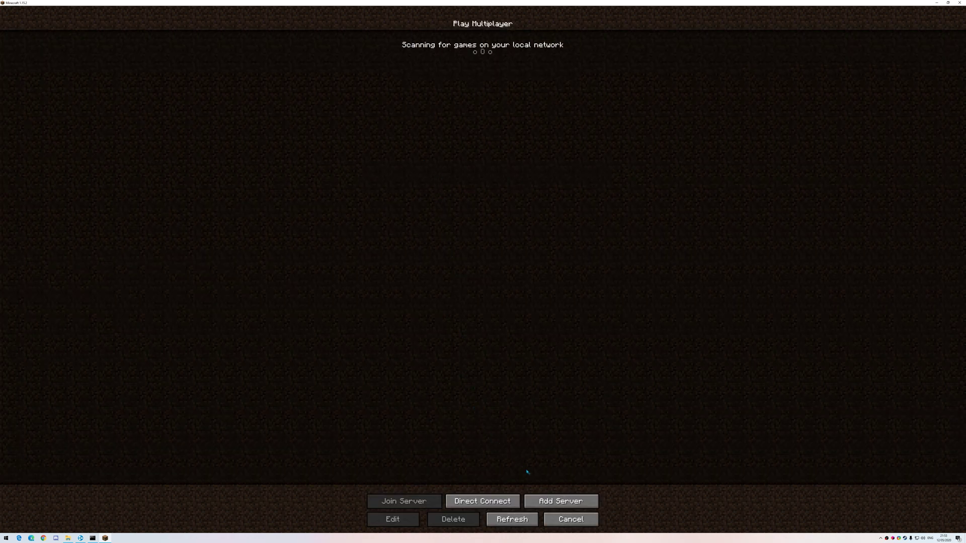
Add a server named Hamachi Server with address 25.151.208.117.
left_click(561, 501)
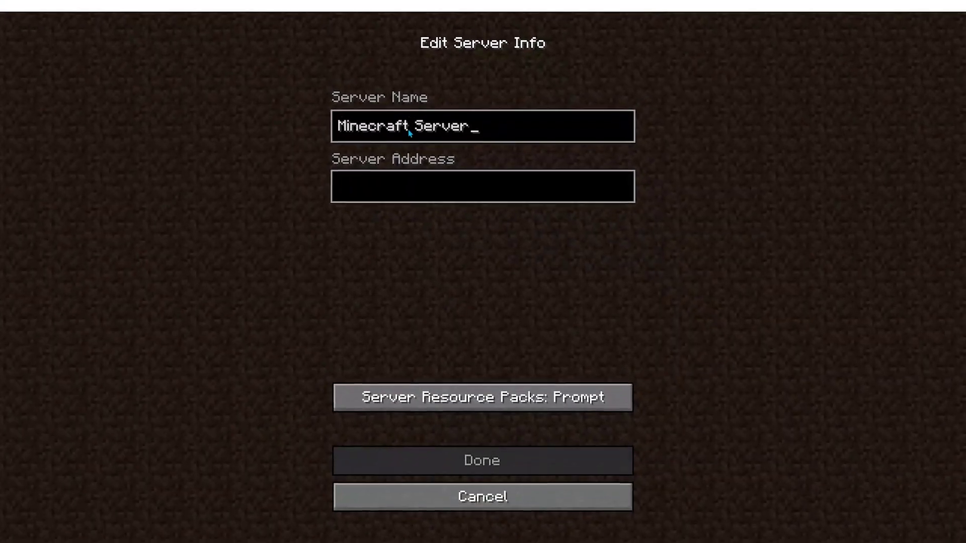
left_click(410, 132)
key("shift+Home")
type("Ma")
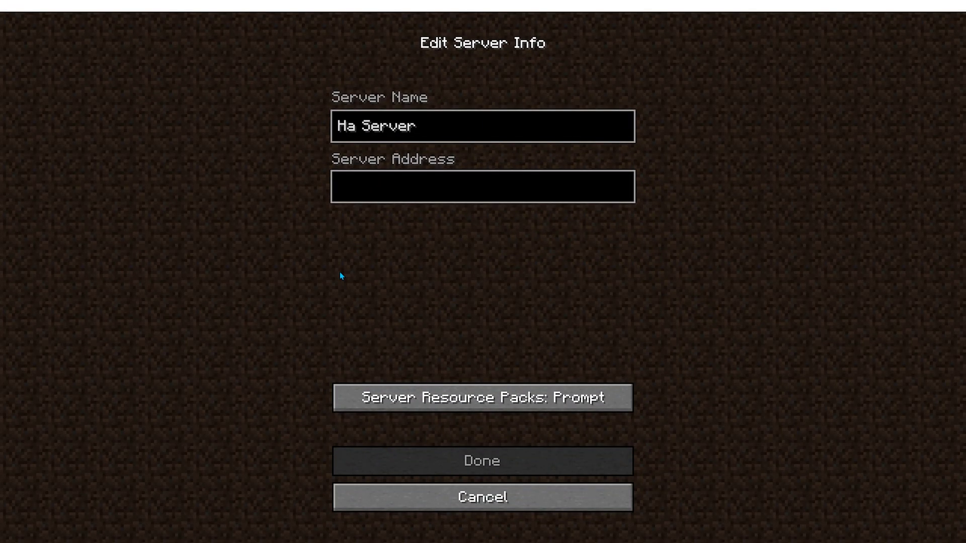
type("machi")
key("Tab")
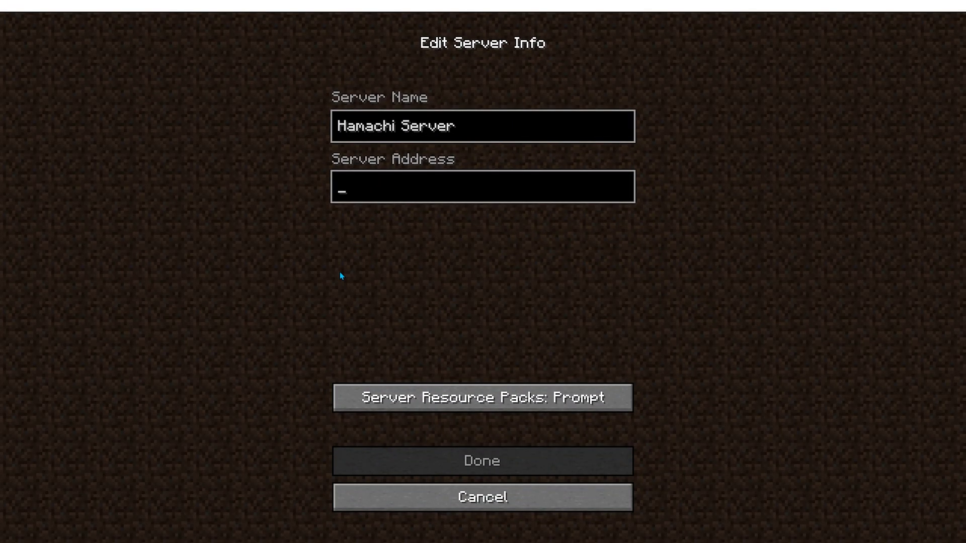
key("ctrl+v")
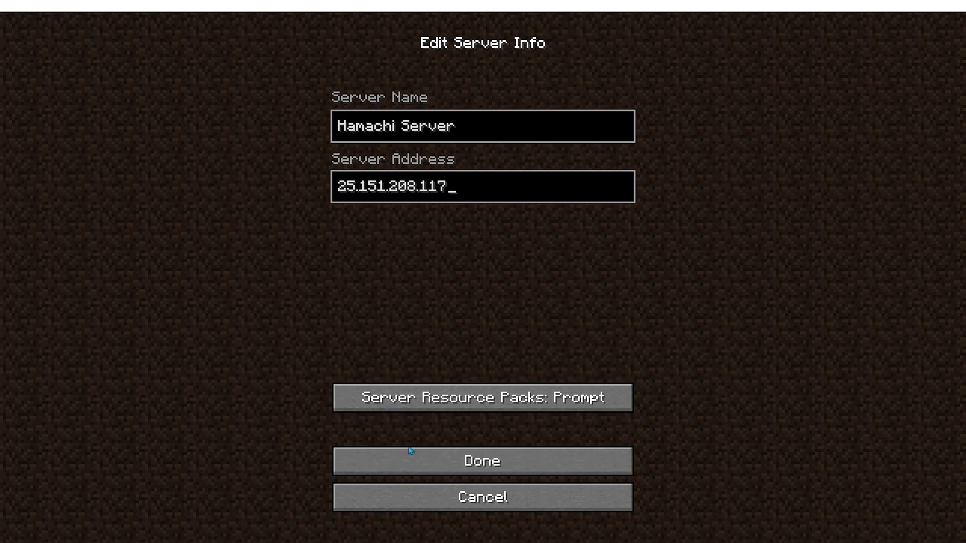
left_click(422, 463)
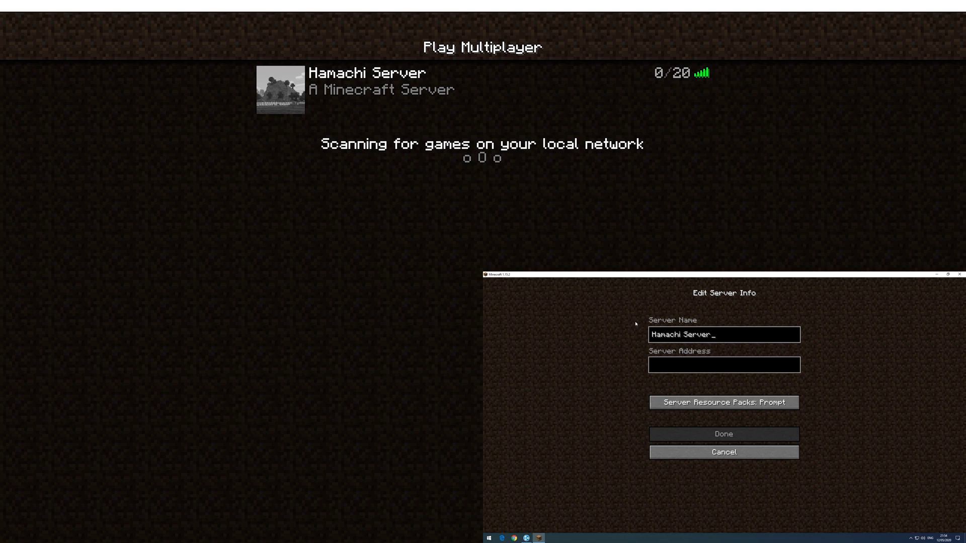
Add the 'Hamachi Server, second computer' entry at 25.151.208.117 on the second computer.
type("second computer")
key("Tab")
key("ctrl+v")
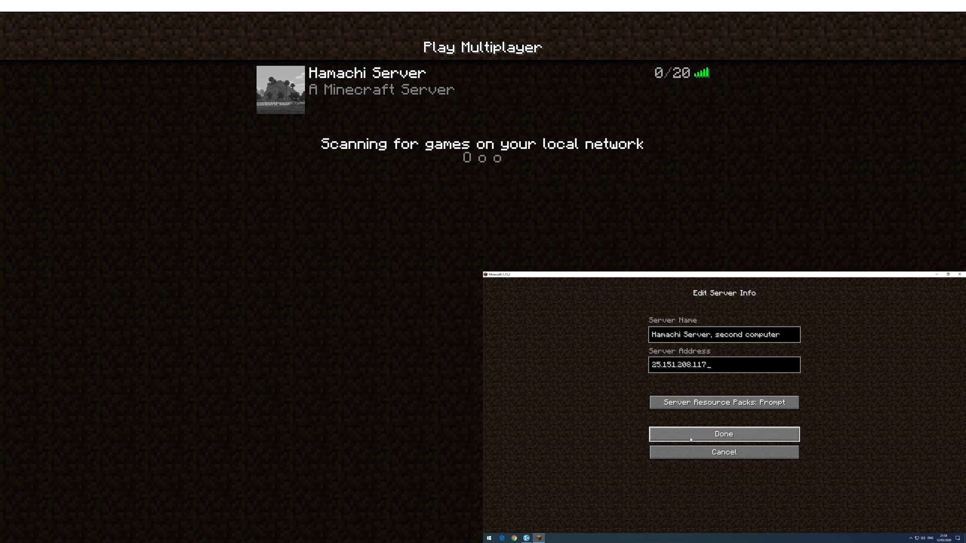
left_click(691, 437)
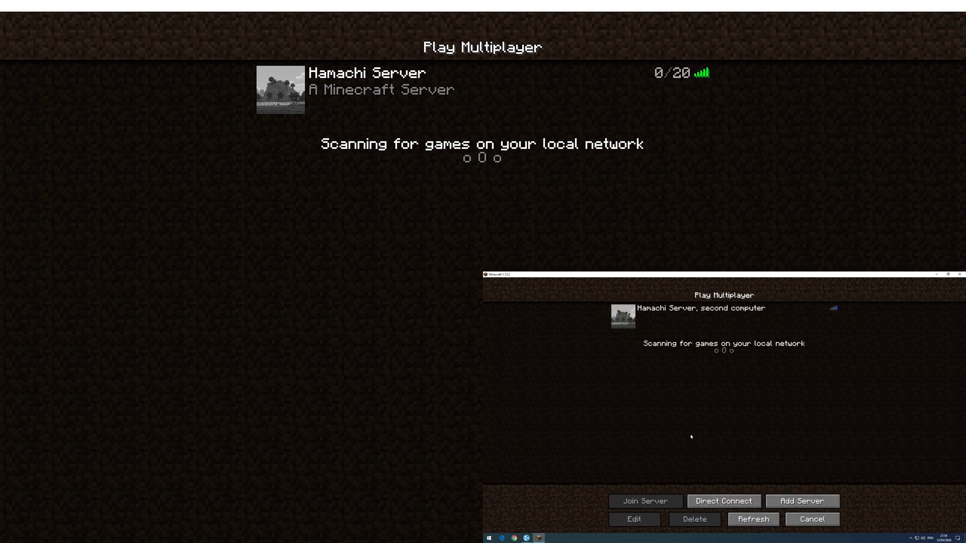